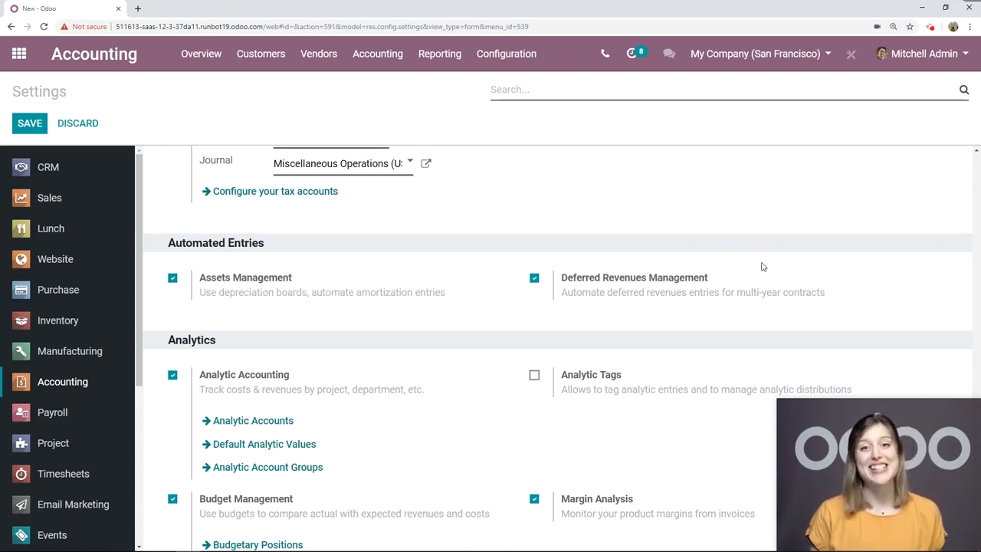
Open the list of deferred revenue models in the accounting configuration
scroll(237, 281, "up", 1)
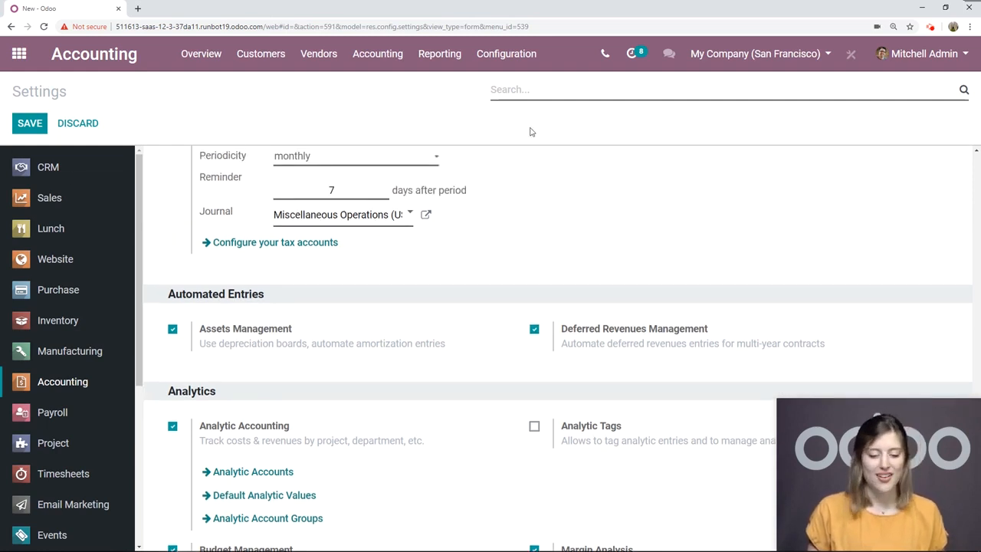
left_click(505, 53)
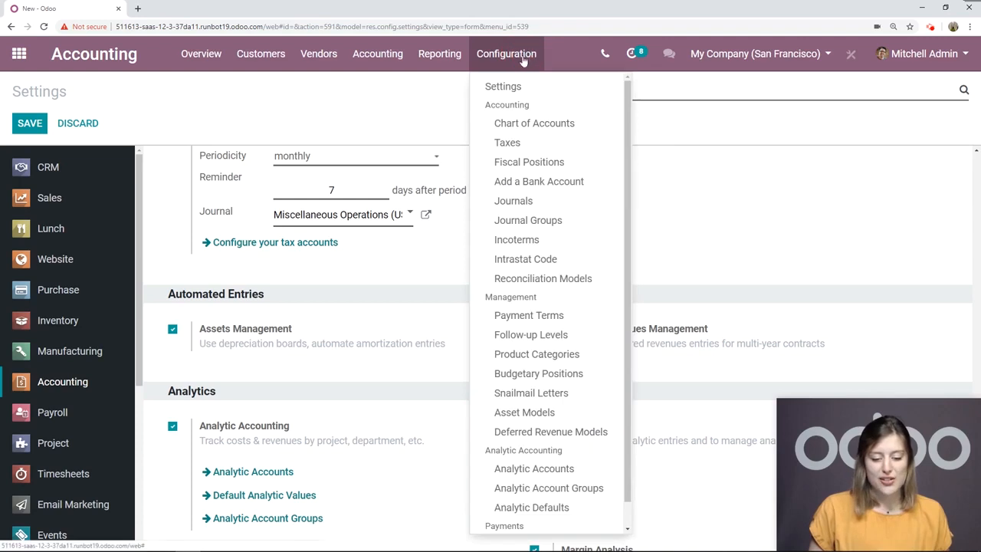
scroll(558, 273, "down", 1)
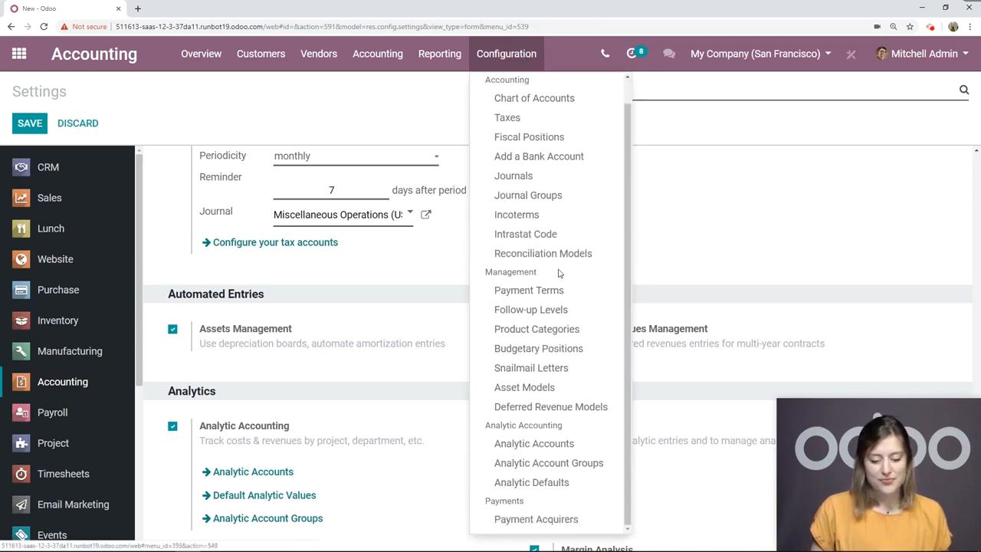
left_click(550, 407)
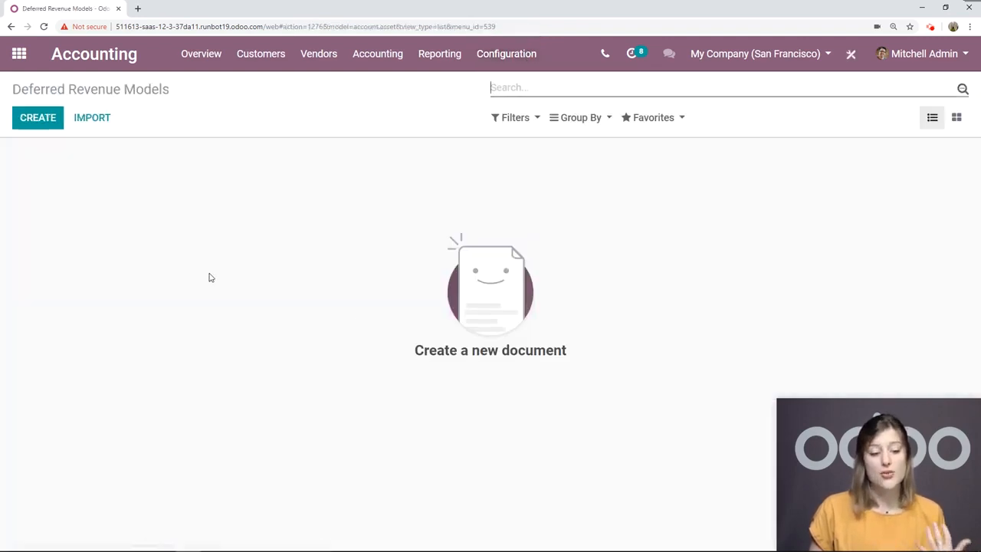
Create a new deferred revenue model named "Extended Warranty 10 Years"
left_click(55, 125)
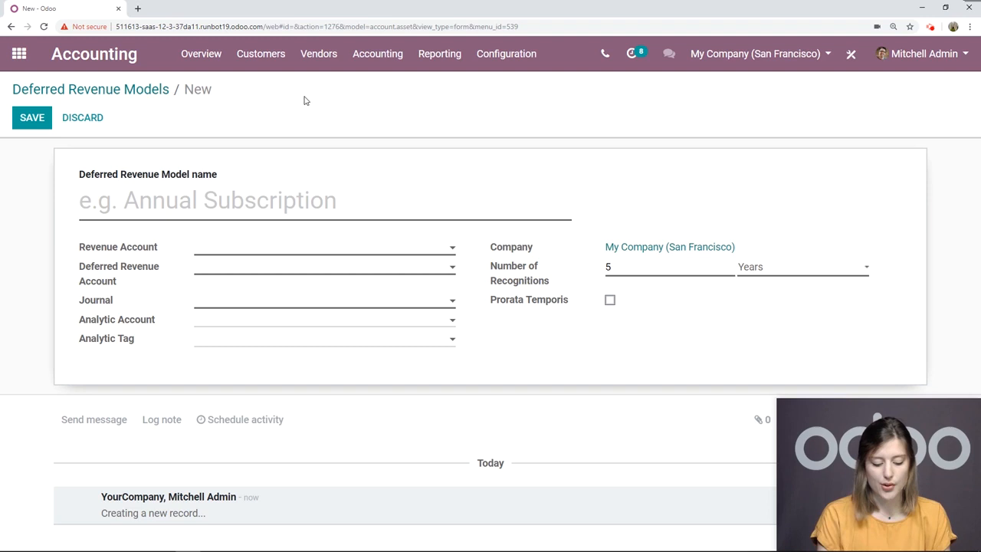
type("Extended W")
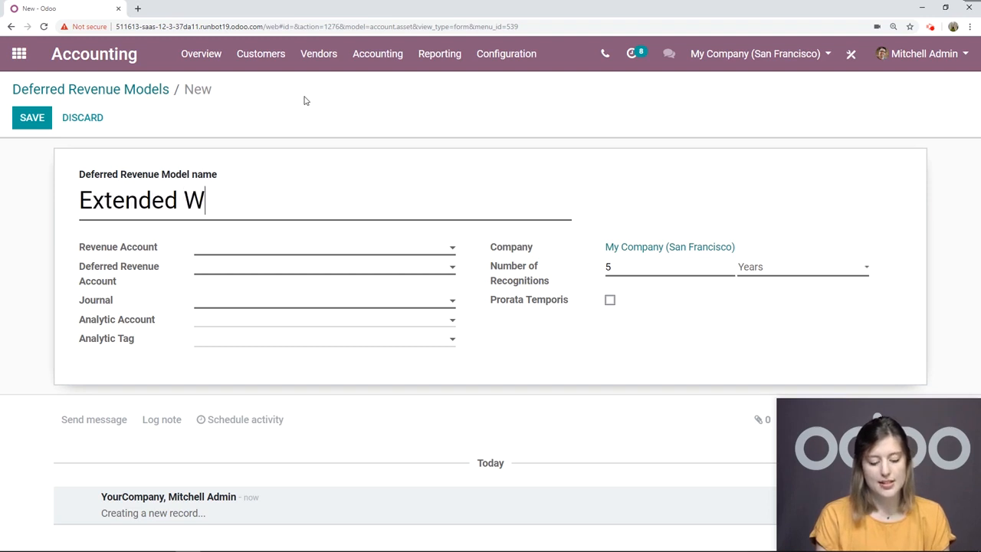
type("arranty 1à")
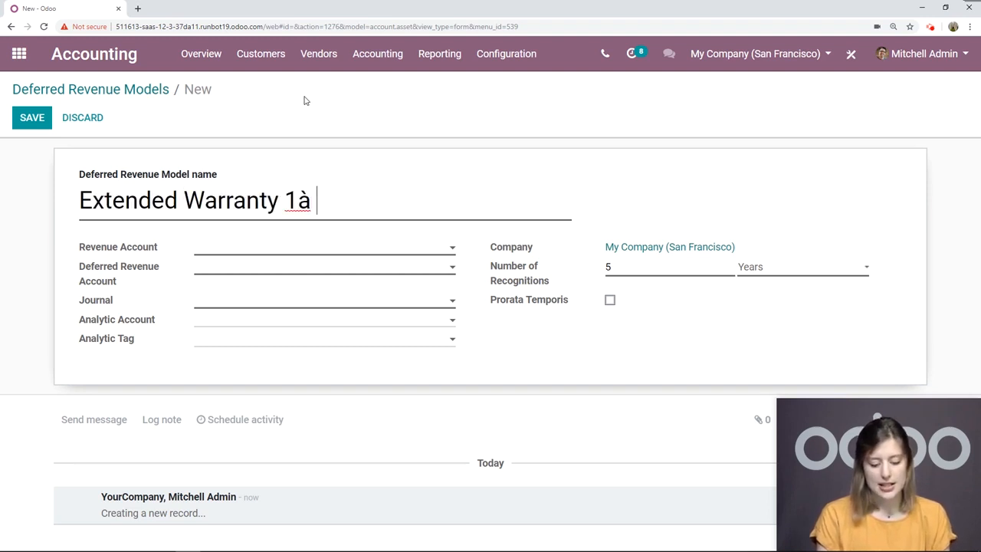
key("BackSpace")
type("0 Years")
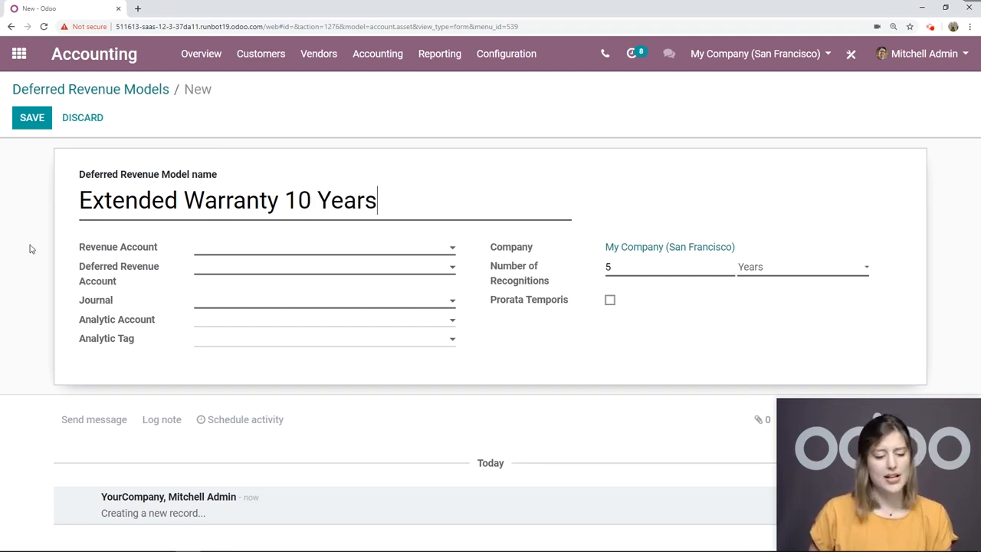
Set the model's revenue account to 202000 Service Revenue Income and review that account's details
left_click(228, 253)
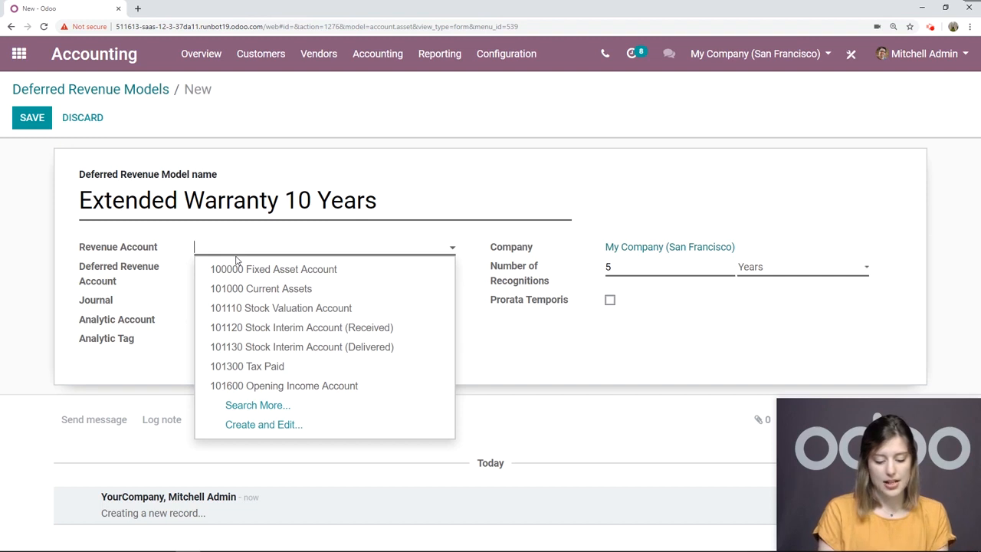
type("2à")
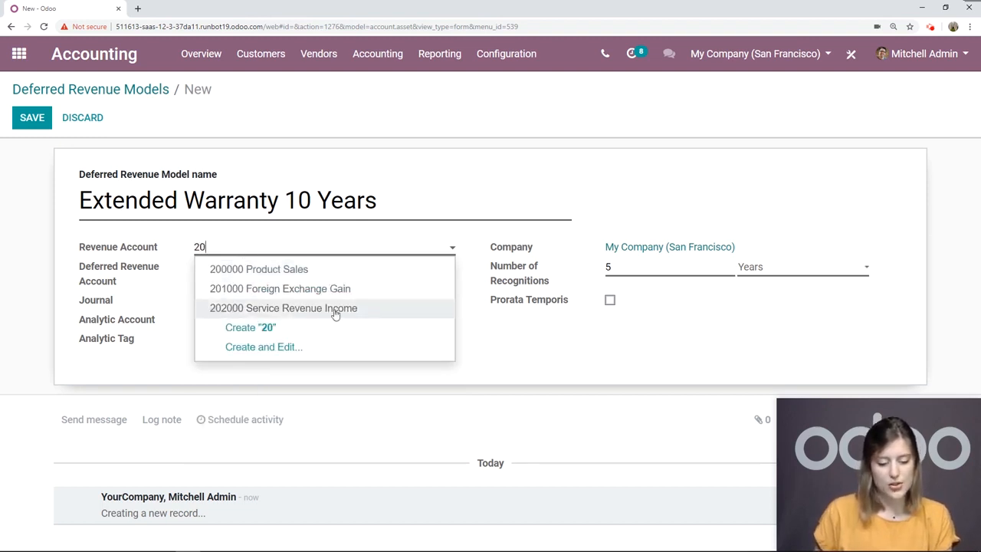
left_click(336, 310)
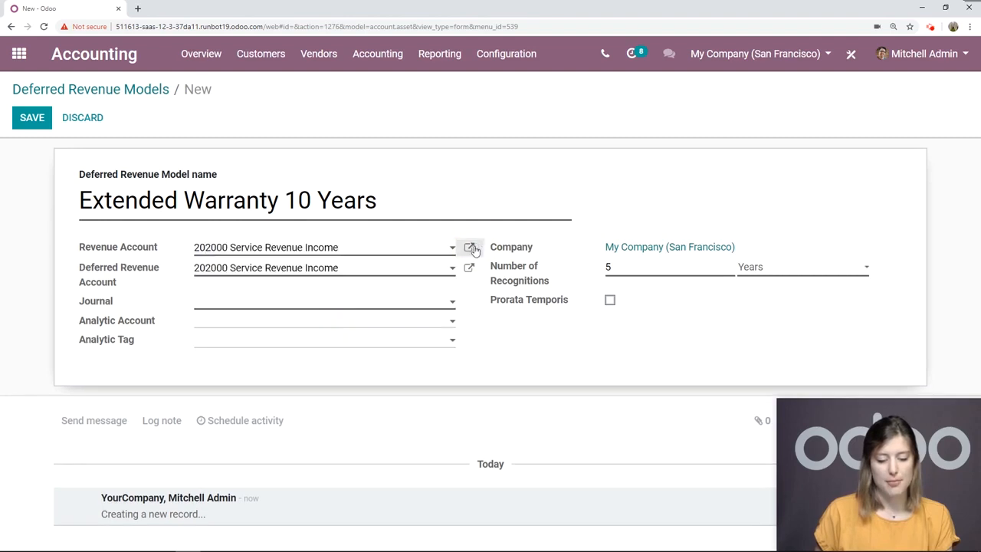
left_click(470, 247)
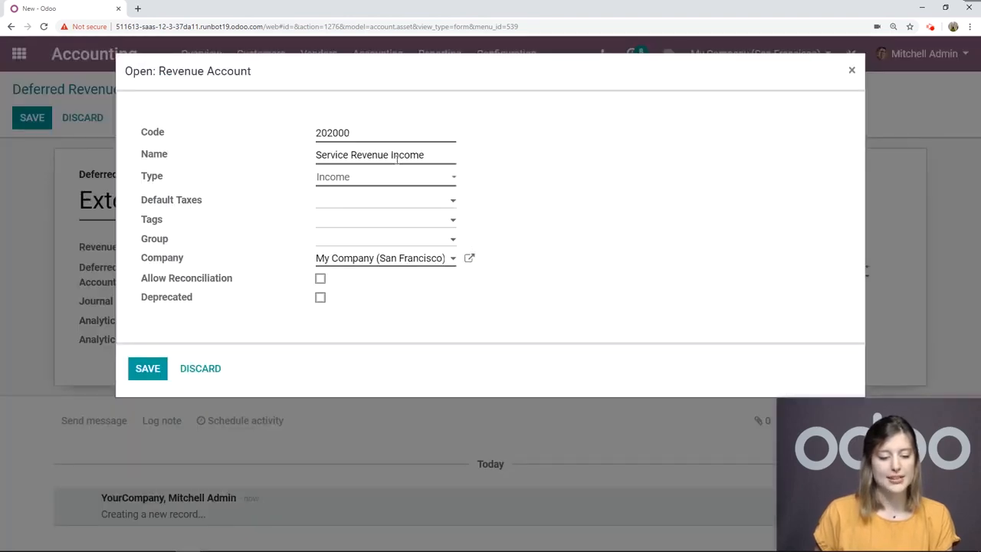
left_click_drag(444, 160, 307, 158)
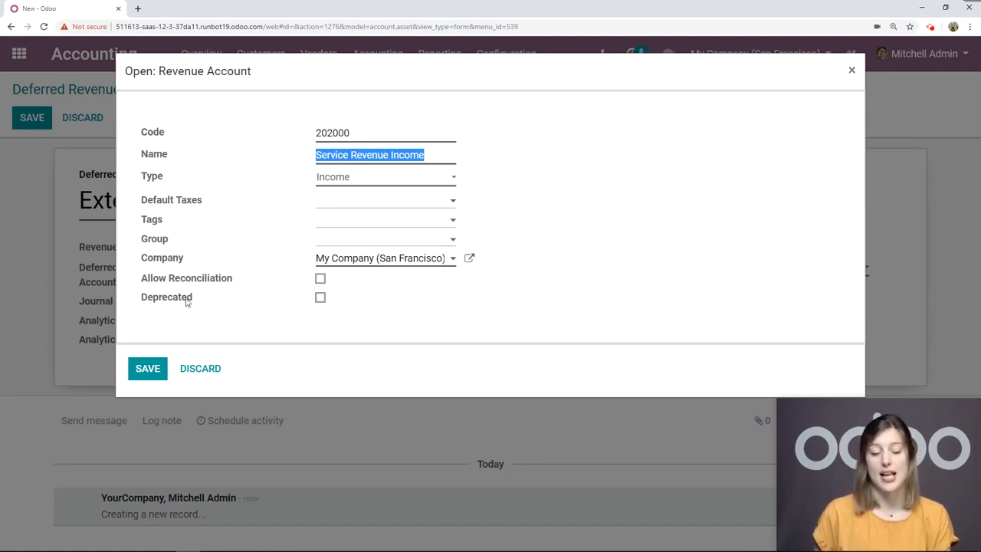
left_click(148, 371)
Replace the model's deferred revenue account with 144100 Deferred Revenue Extended Warranty 10 years and review that account's details
left_click_drag(355, 278, 186, 276)
key("BackSpace")
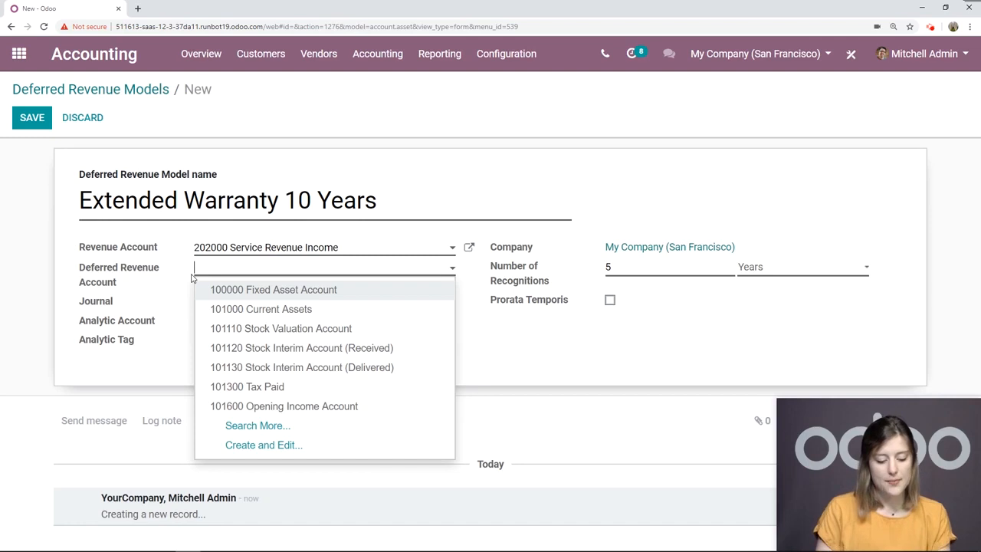
type("144")
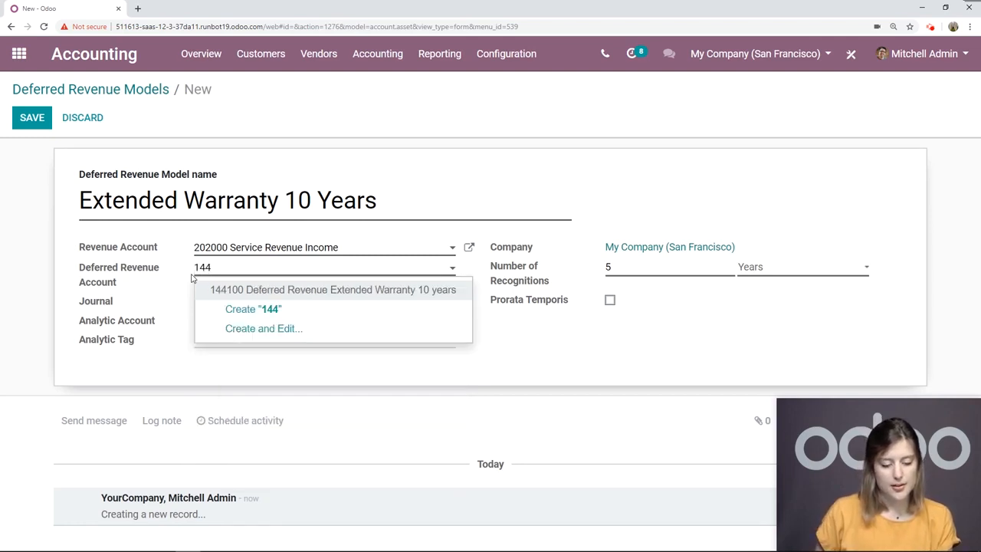
left_click(290, 286)
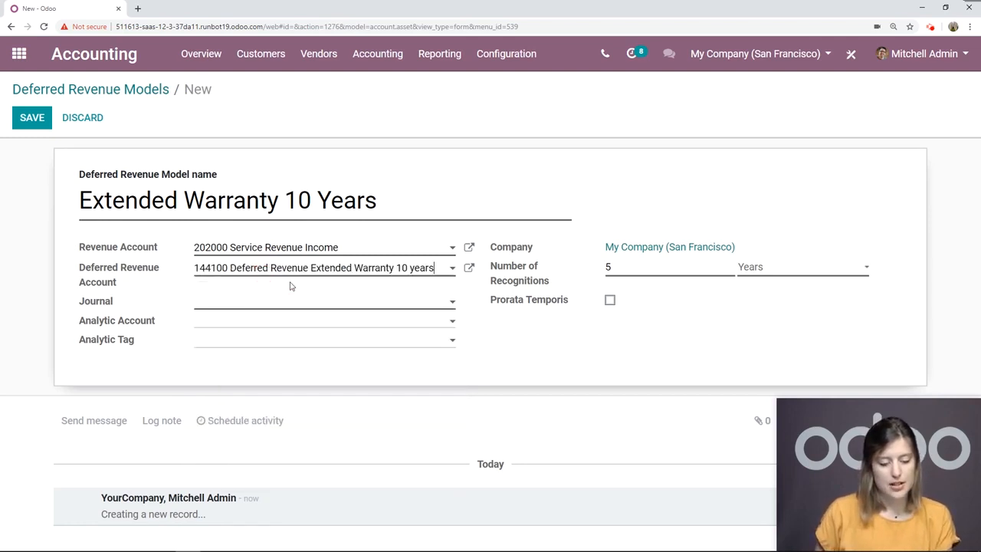
left_click(469, 267)
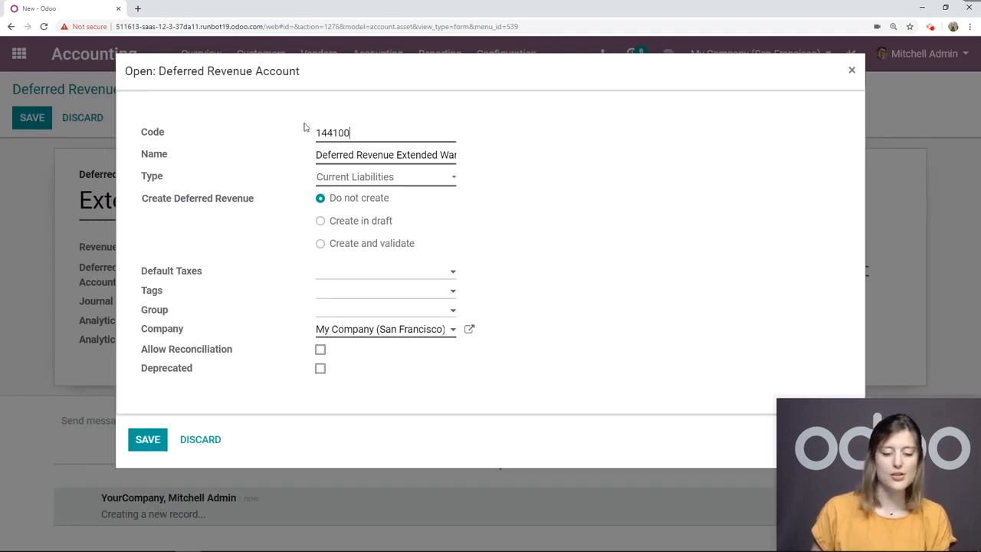
left_click_drag(315, 157, 493, 164)
key("ctrl+c")
left_click(492, 164)
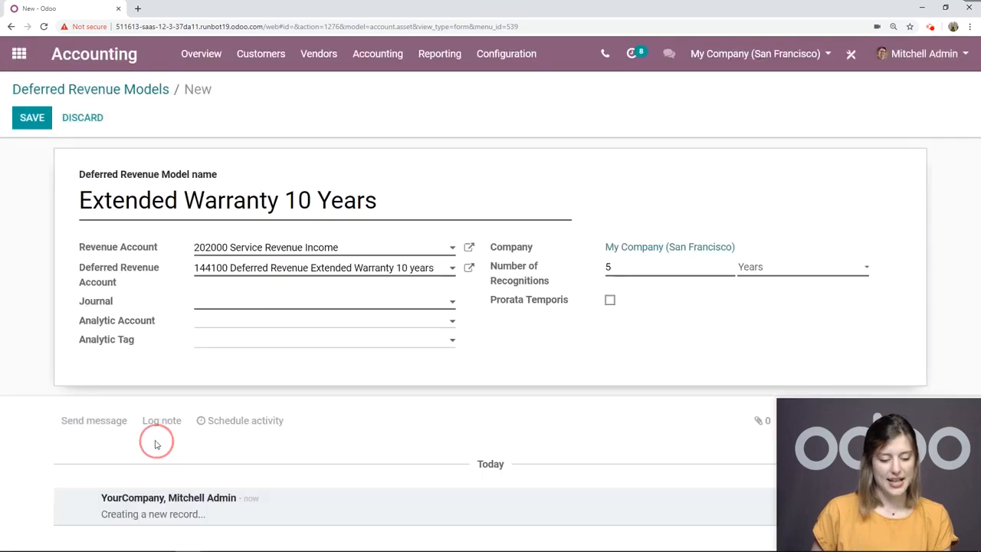
left_click(149, 440)
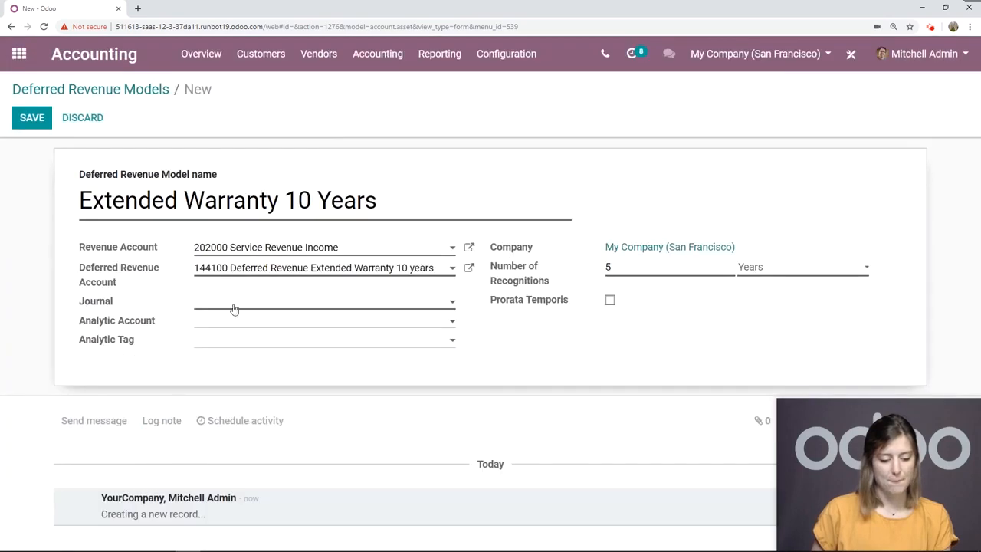
Complete and save the model with journal Miscellaneous Operations (USD), a recognition count of 10 Years, and Prorata Temporis enabled
left_click(234, 308)
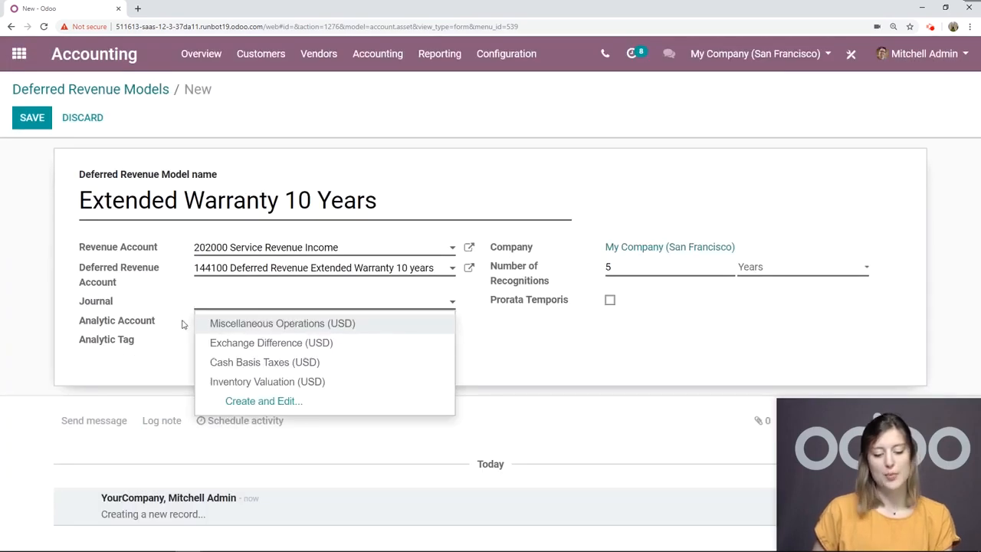
left_click(286, 325)
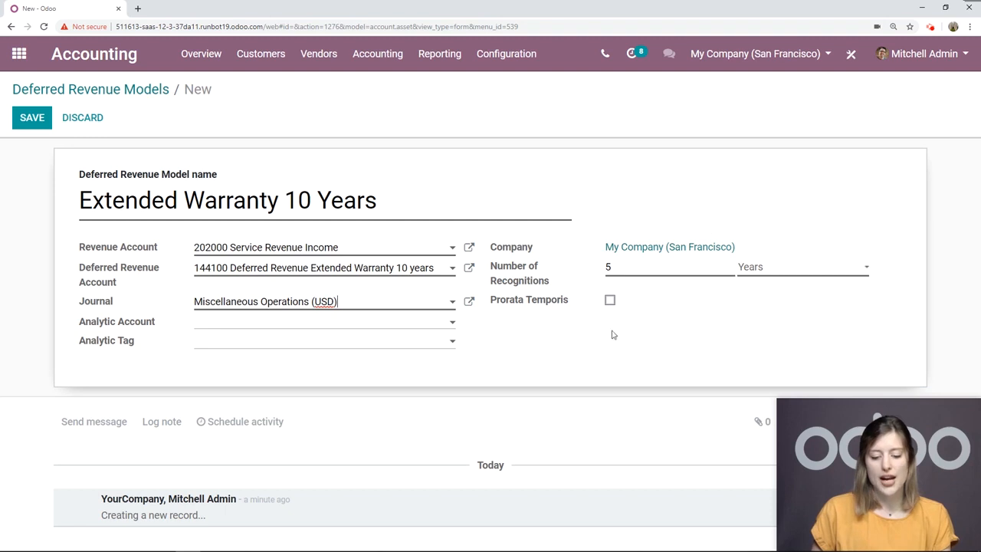
left_click(650, 264)
type("10")
left_click(818, 274)
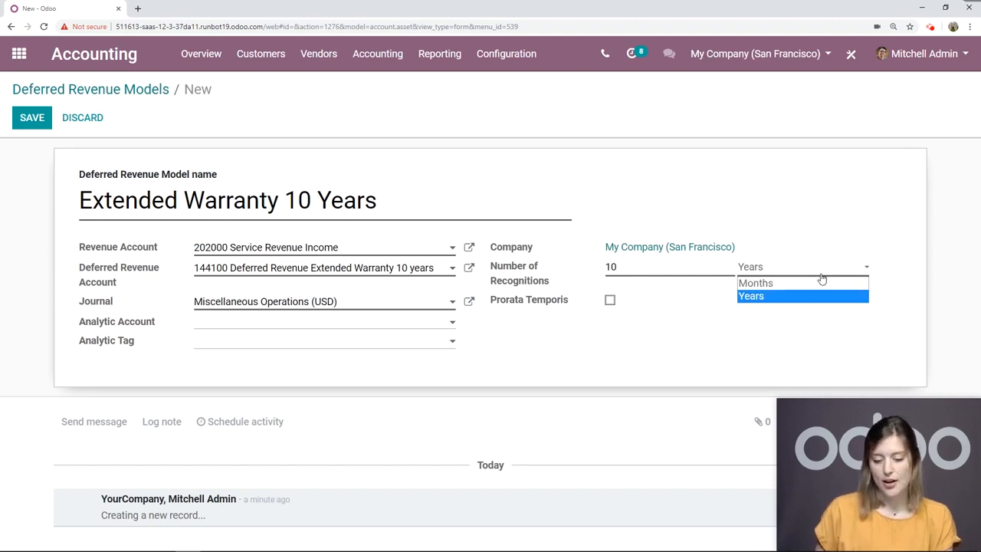
left_click(750, 296)
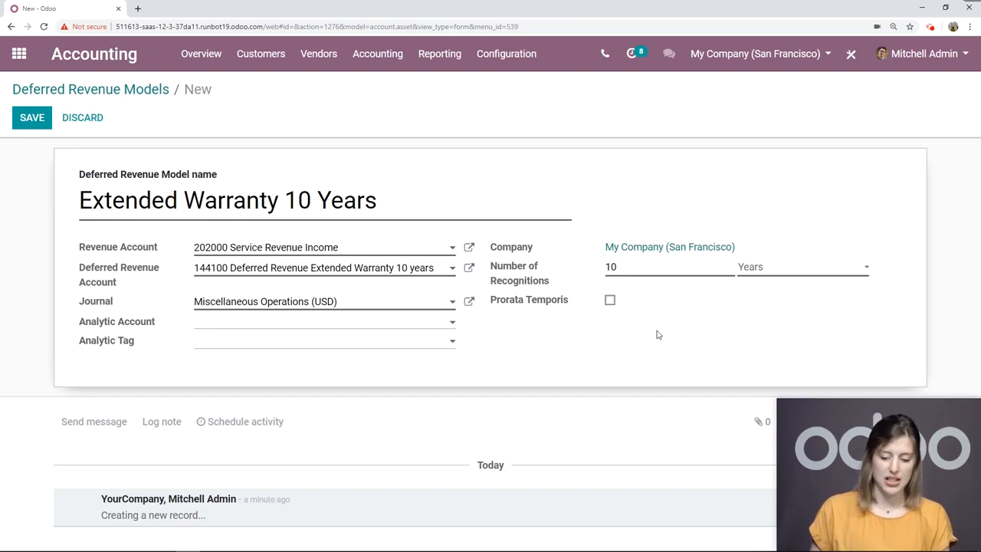
left_click(610, 302)
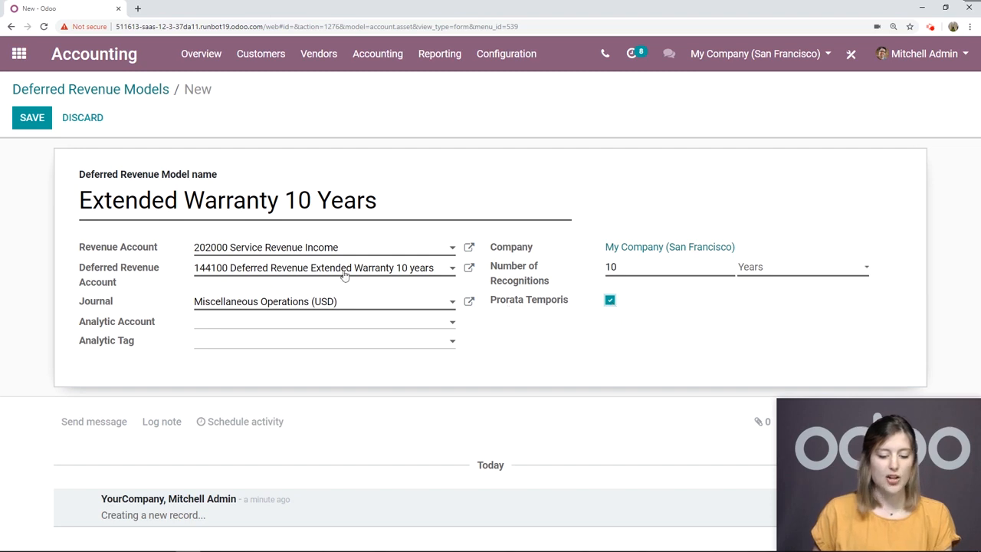
left_click(42, 124)
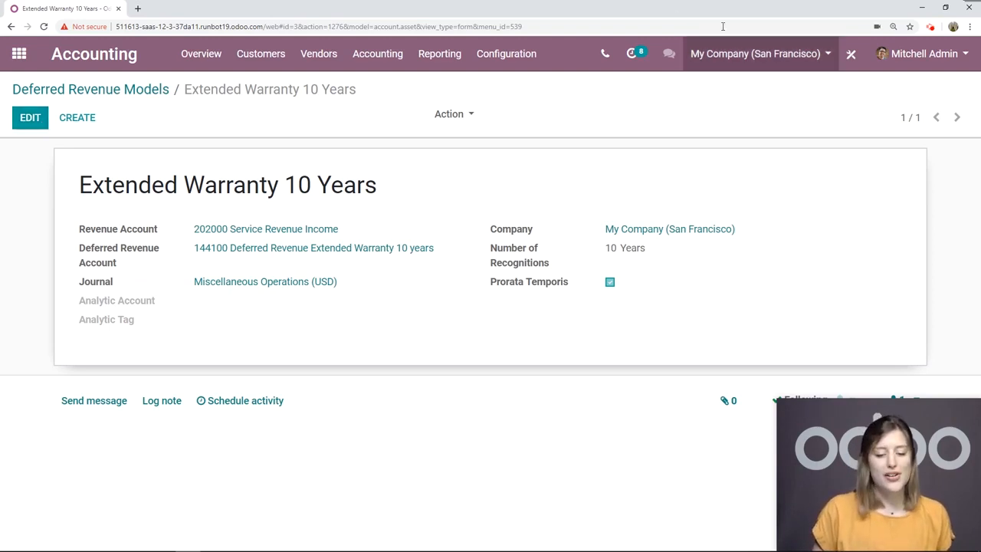
Search the chart of accounts for 1441 and open the Deferred Revenue Extended Warranty 10 years account
left_click(506, 54)
left_click(525, 100)
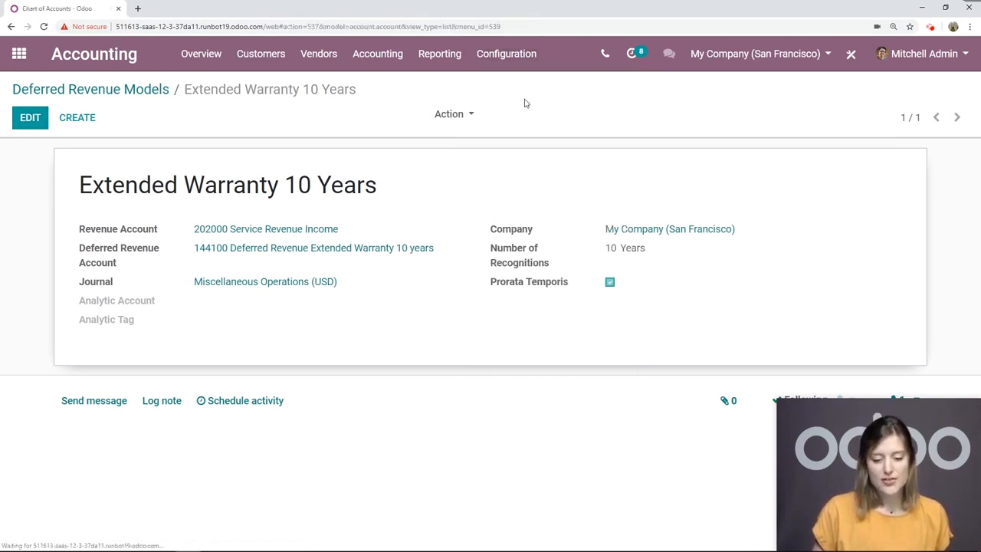
type("1441")
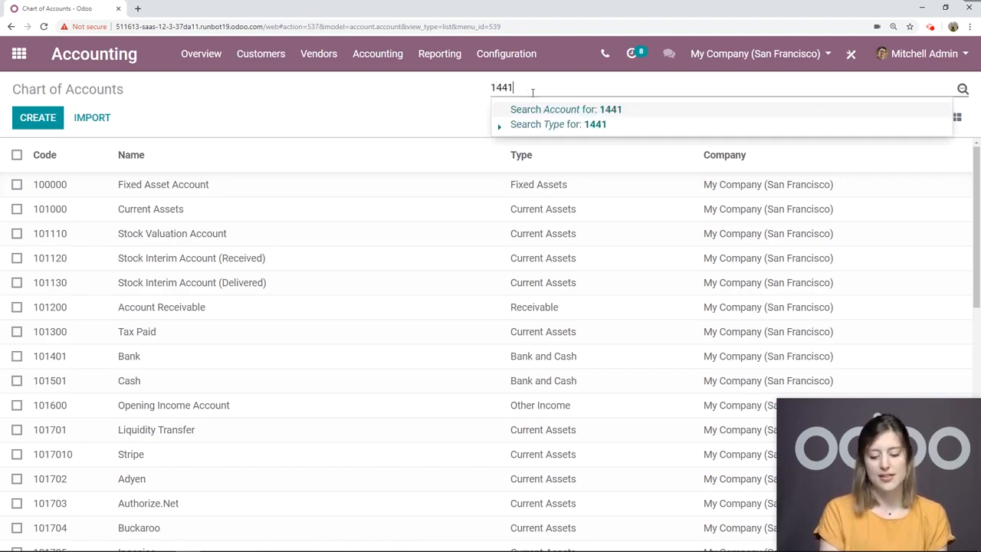
key("Return")
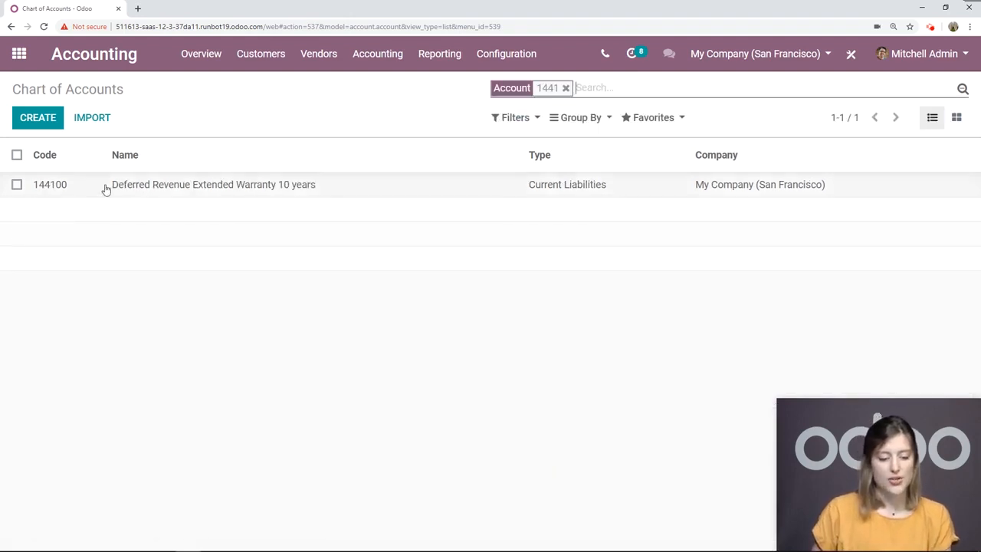
left_click(293, 195)
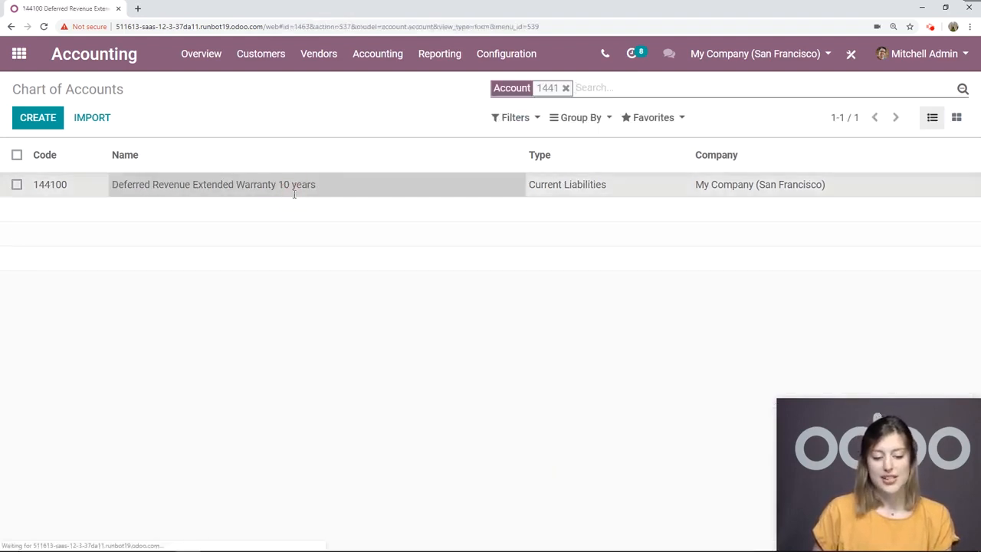
Set the account's deferred revenue creation to Create and validate with the Extended Warranty 10 Years model, and save it
left_click(38, 121)
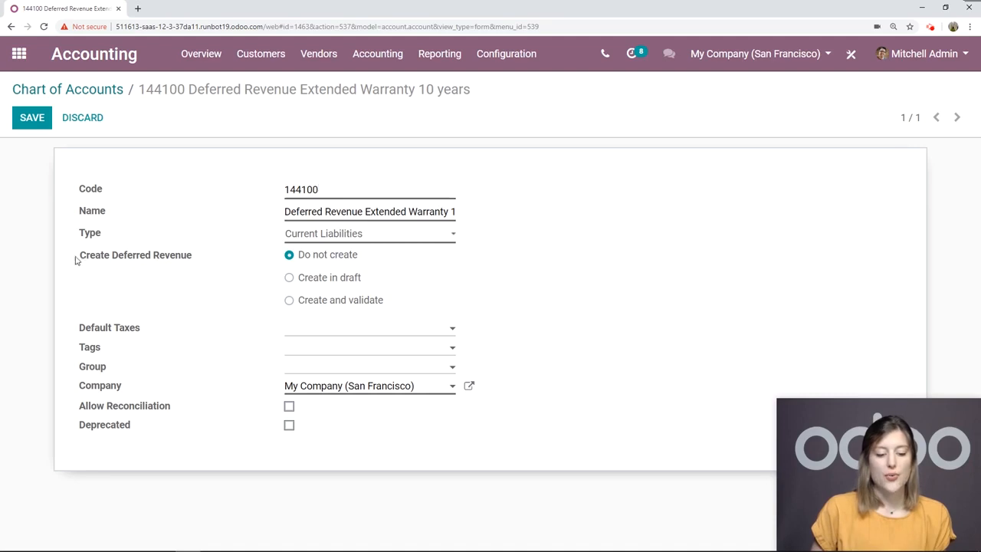
left_click(289, 301)
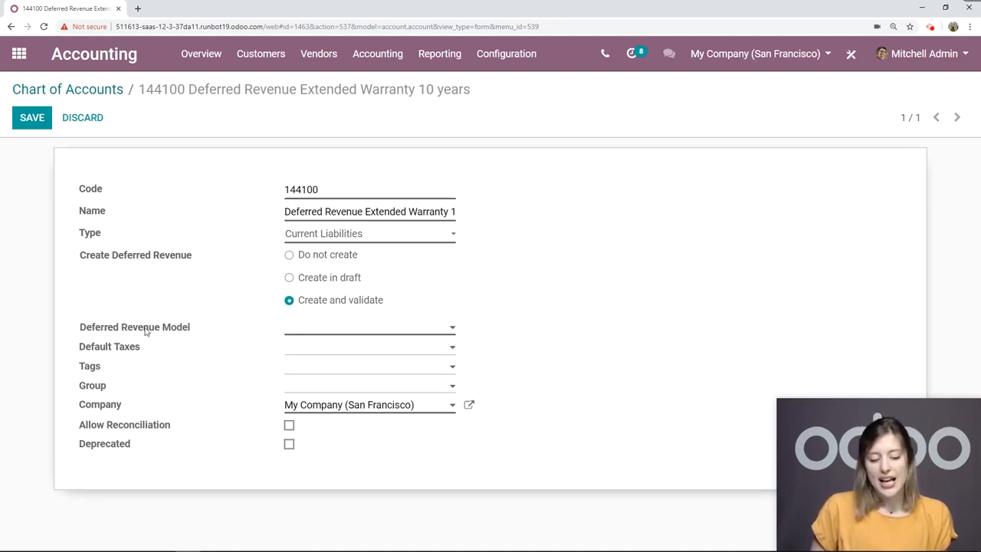
left_click(341, 332)
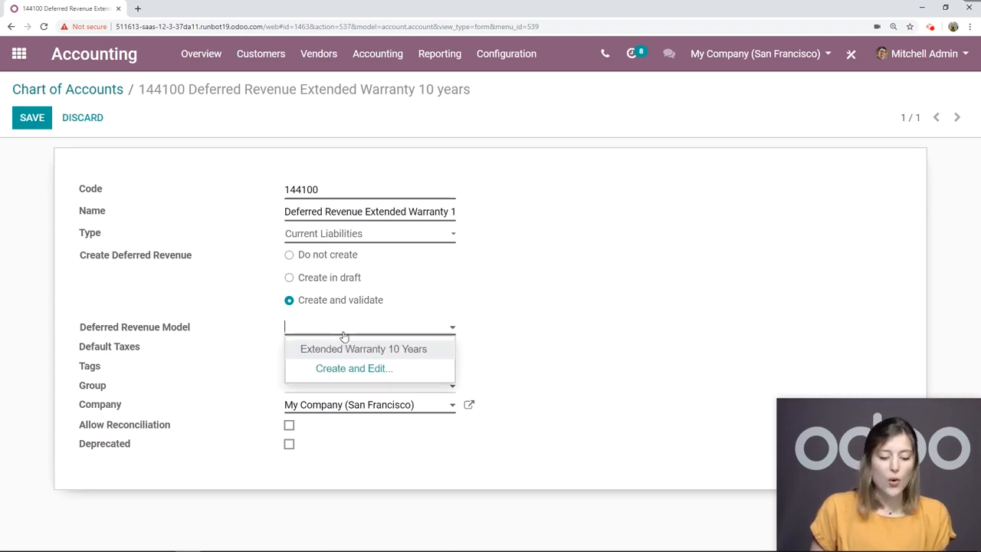
left_click(351, 350)
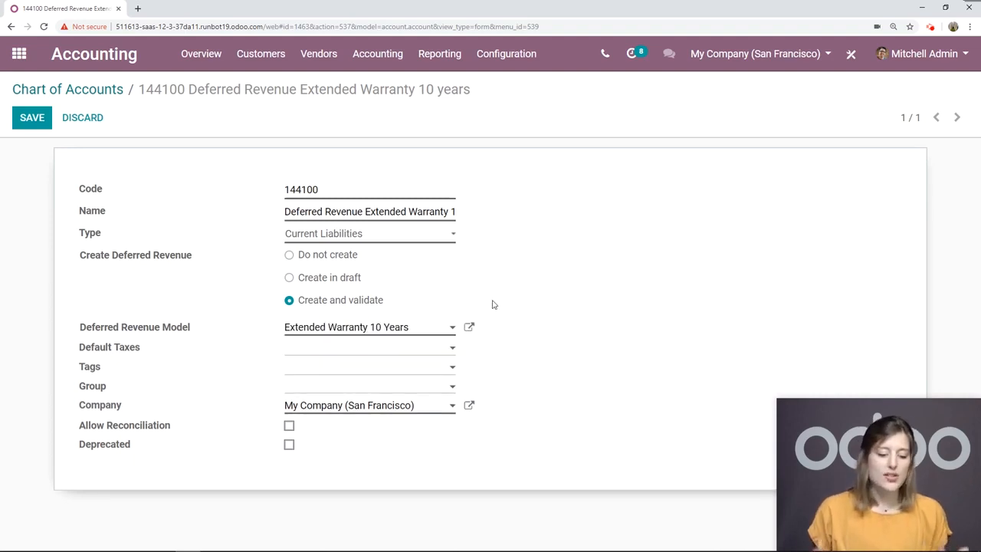
left_click(25, 121)
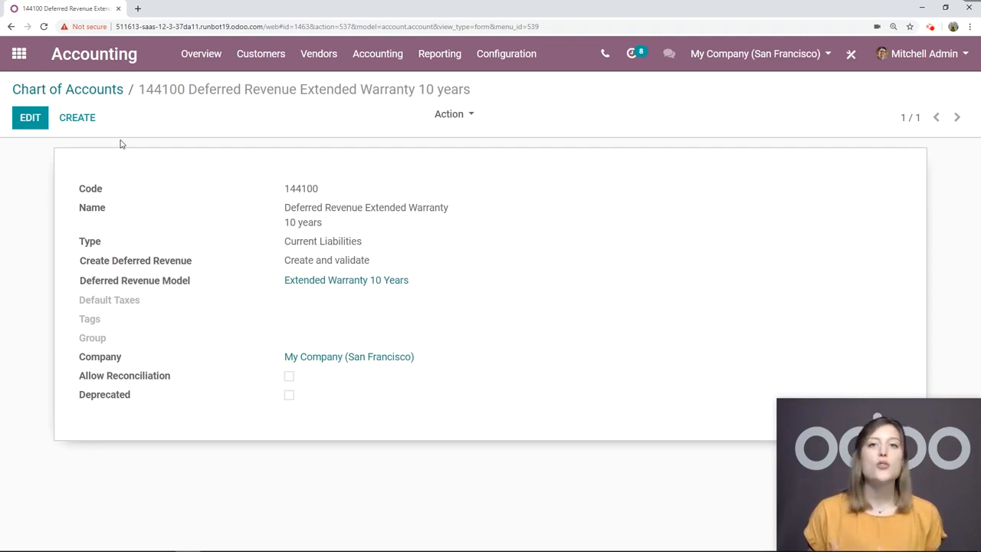
Create a new product from the customer products list and name it Extended Warranty 10 years
left_click(268, 54)
left_click(270, 224)
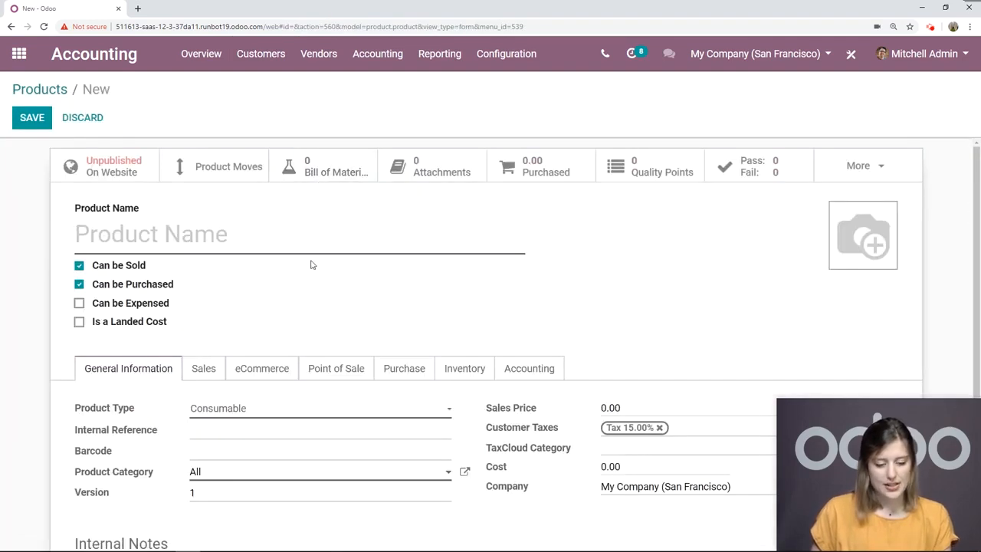
key("ctrl+v")
left_click_drag(233, 236, 3, 230)
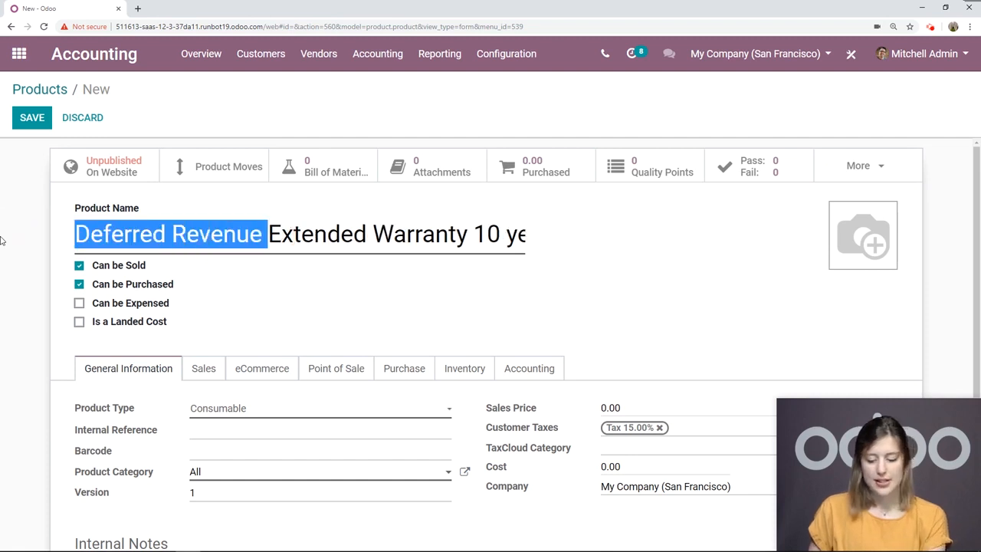
key("BackSpace")
Set the product's type to Service and its sales price to 350
scroll(285, 325, "down", 2)
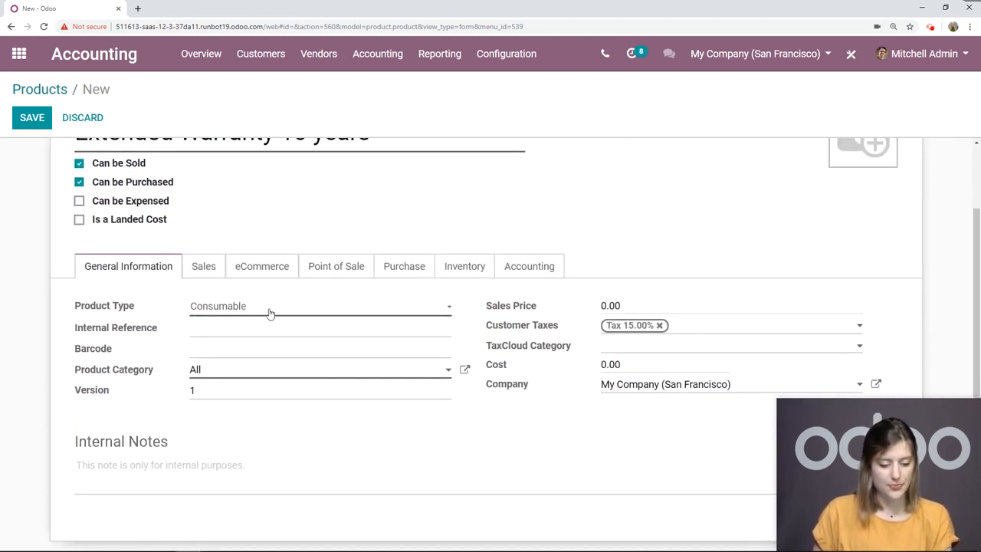
left_click(259, 311)
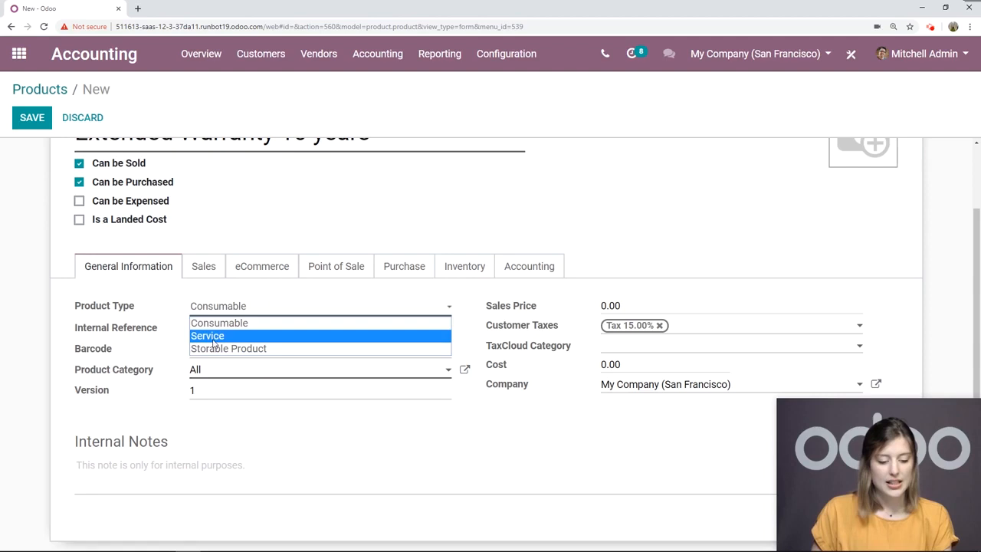
left_click(218, 337)
left_click(613, 306)
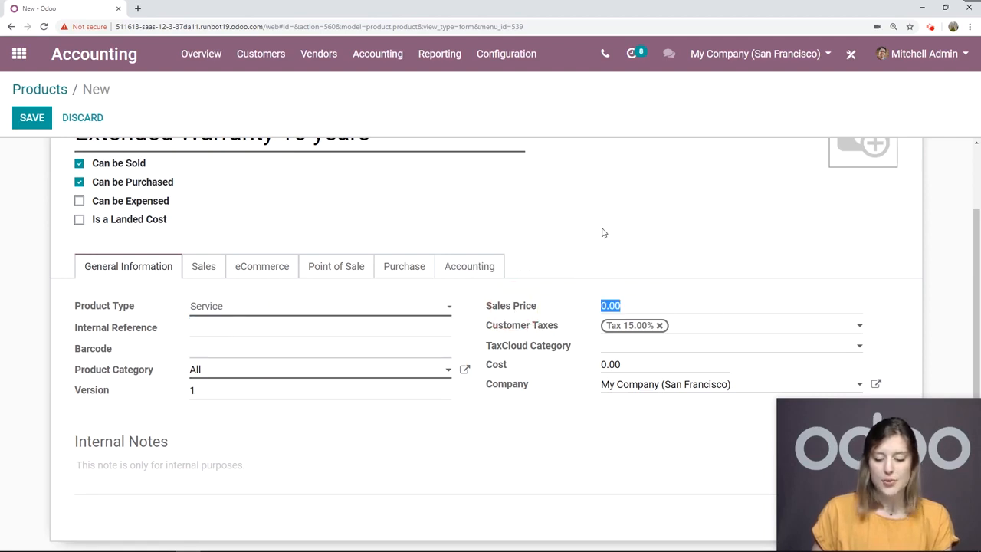
type("350")
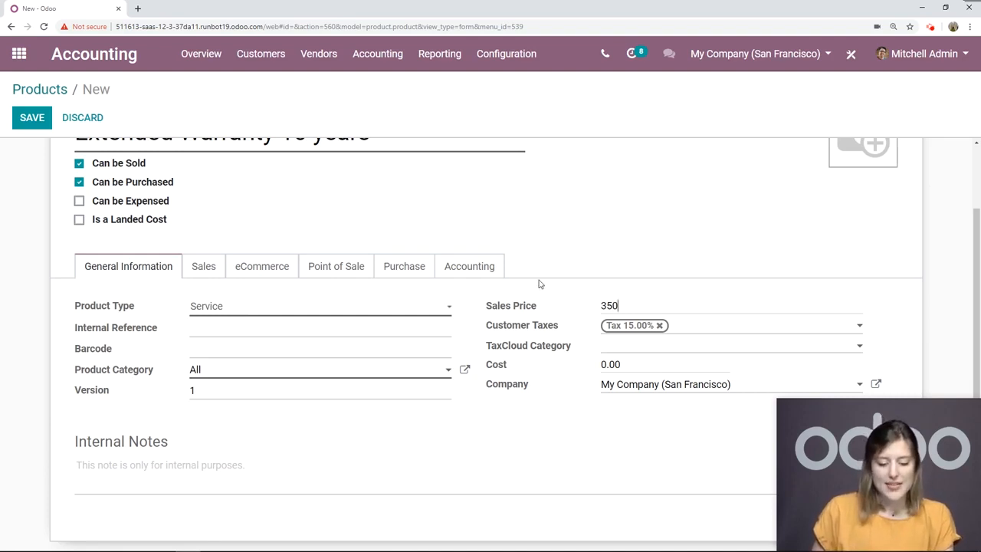
Assign 144100 Deferred Revenue Extended Warranty 10 years as the product's income account and save the product
left_click(479, 265)
scroll(414, 287, "down", 1)
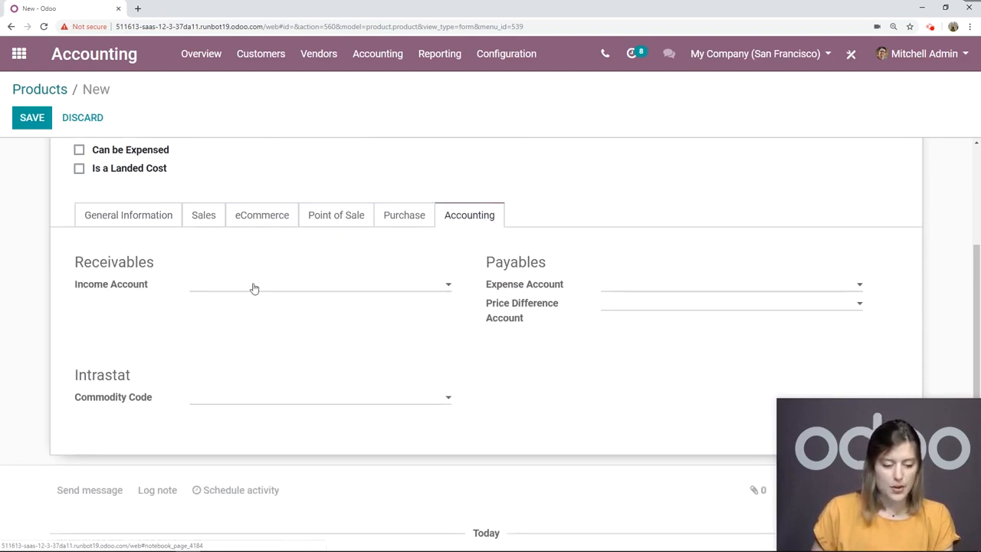
left_click(235, 288)
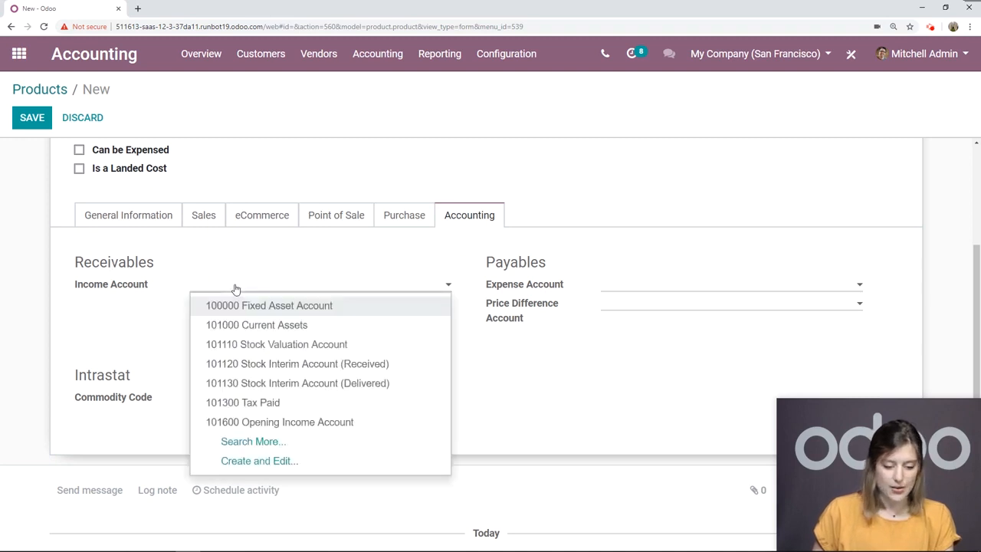
type("1441")
left_click(368, 310)
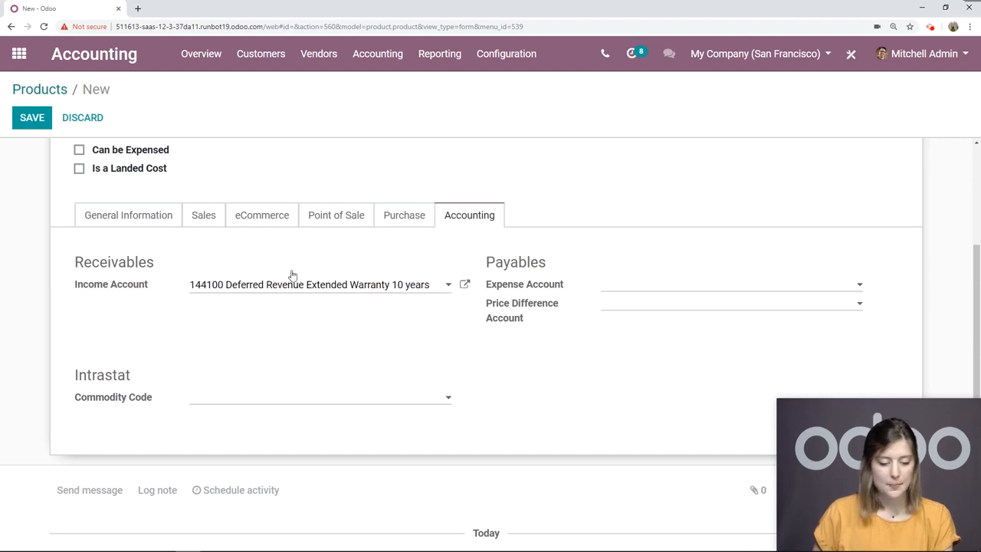
scroll(23, 300, "up", 3)
left_click(23, 126)
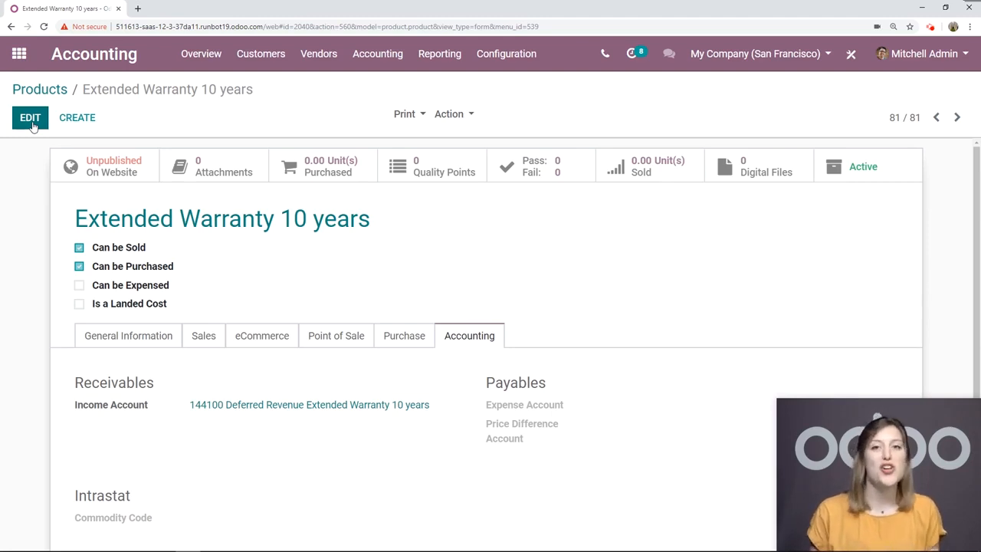
Start a new customer invoice from the accounting overview with Deco Addict as the customer
left_click(226, 61)
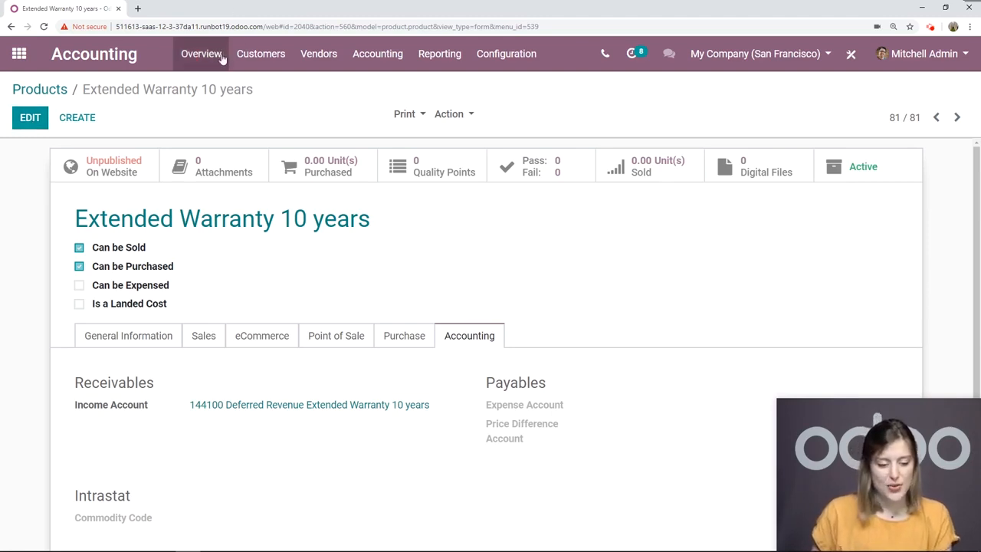
left_click(84, 211)
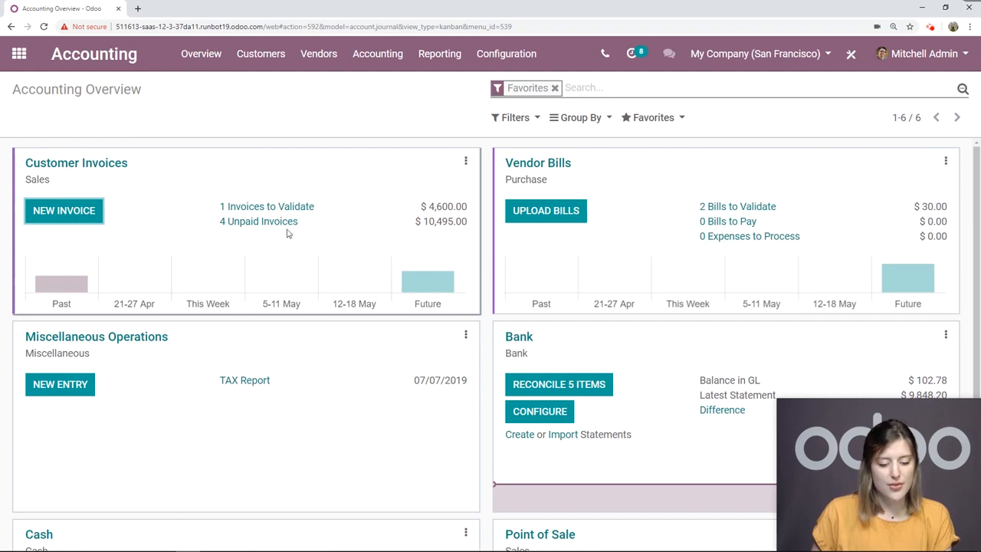
type("dec")
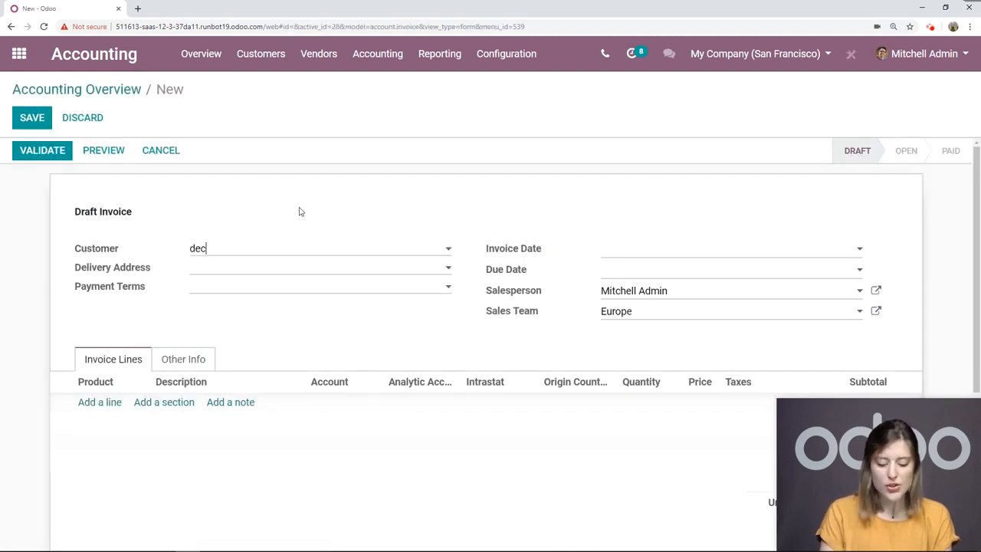
type("o")
left_click(268, 274)
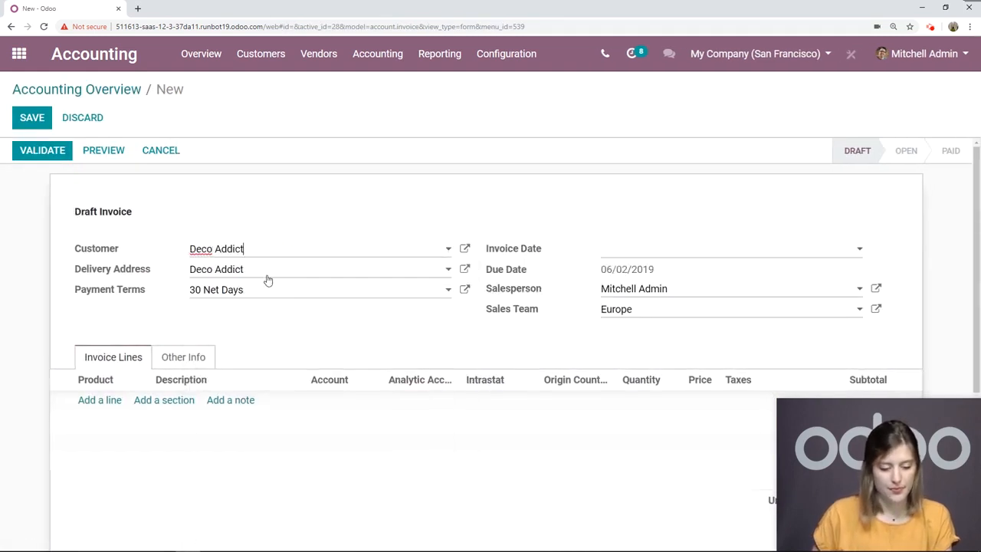
Add invoice lines for the Hidden Bookcase Door and the Extended Warranty 10 years product
scroll(268, 279, "down", 2)
left_click(111, 299)
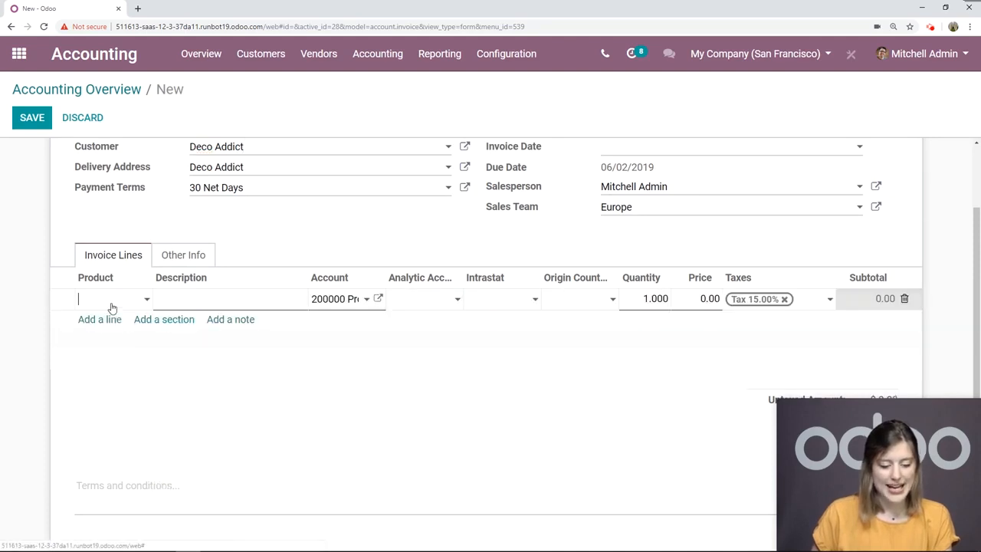
type("Hidden")
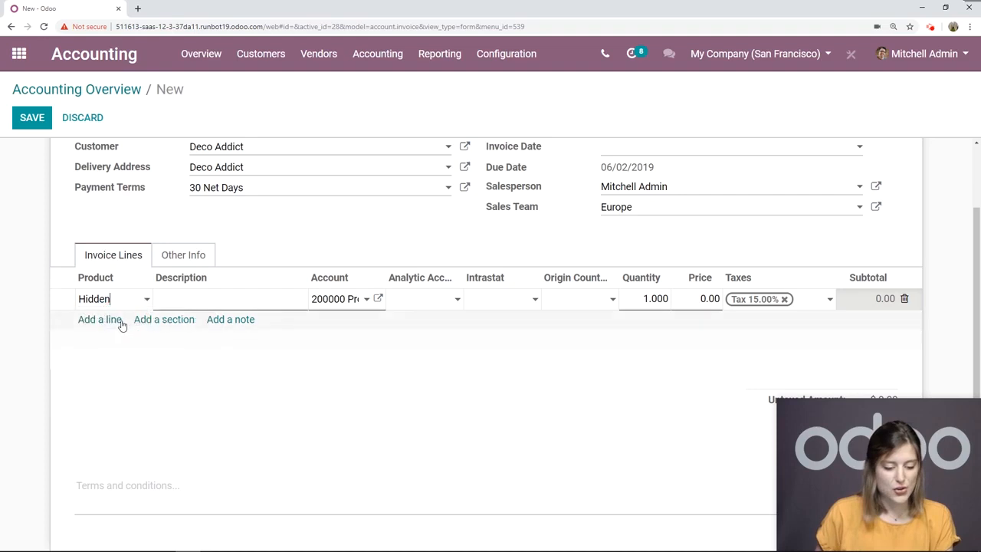
left_click(107, 324)
type("w")
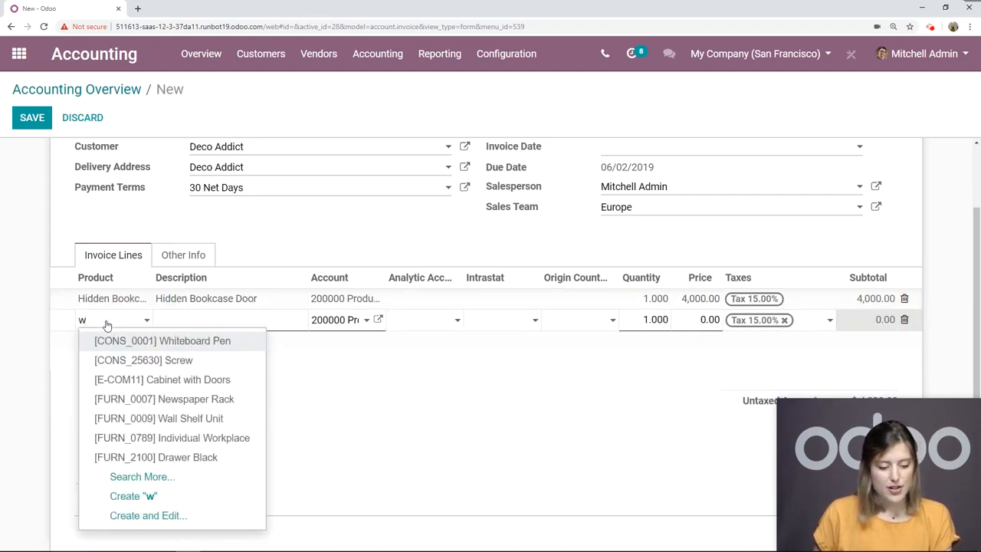
type("a")
left_click(157, 399)
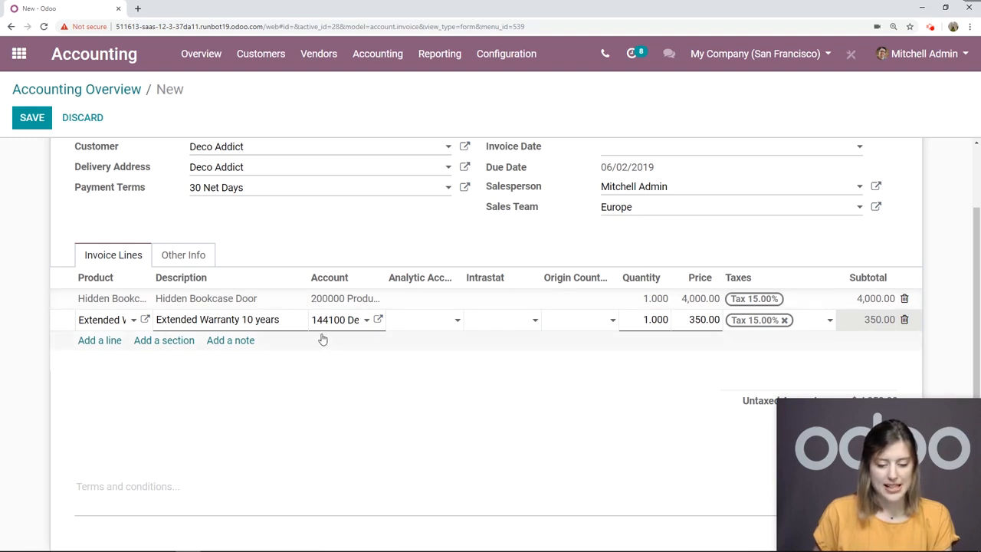
Save and validate the Deco Addict invoice
scroll(322, 339, "up", 3)
left_click(34, 117)
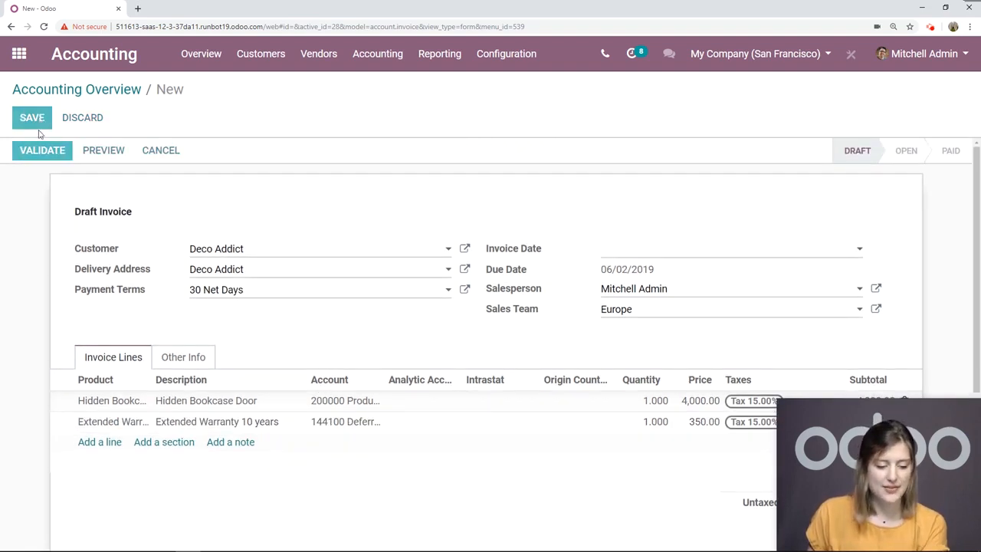
left_click(43, 152)
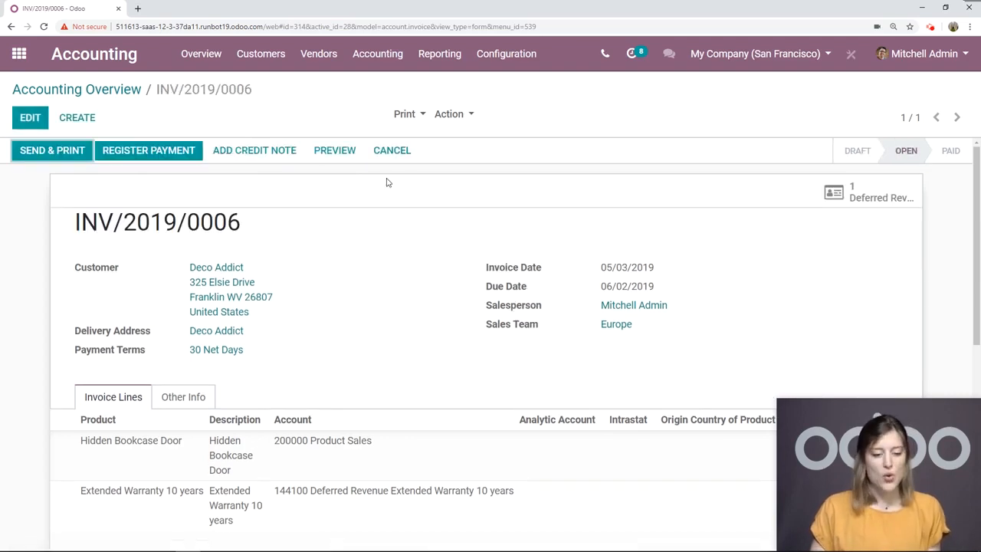
Go to the deferred revenues list and open the Extended Warranty 10 years record
left_click(379, 55)
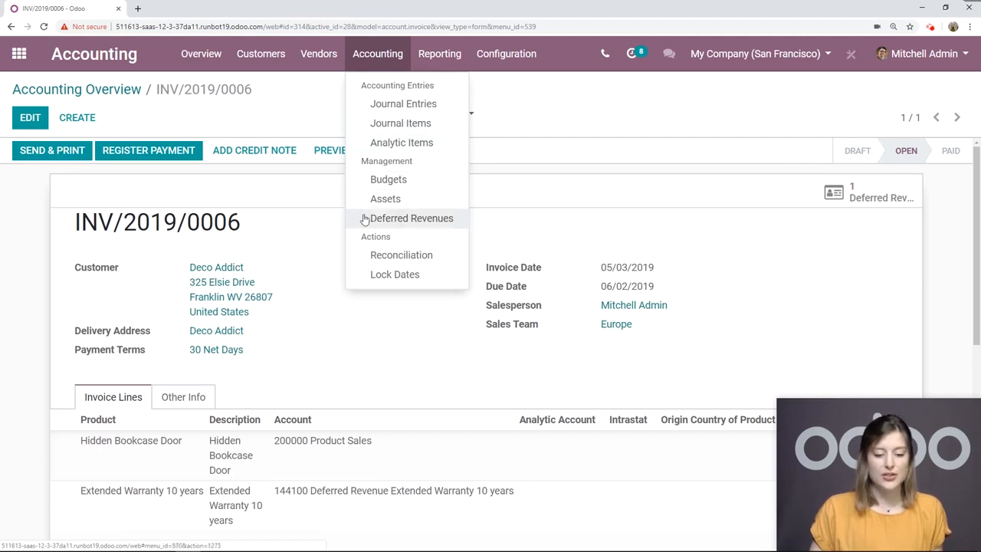
left_click(430, 221)
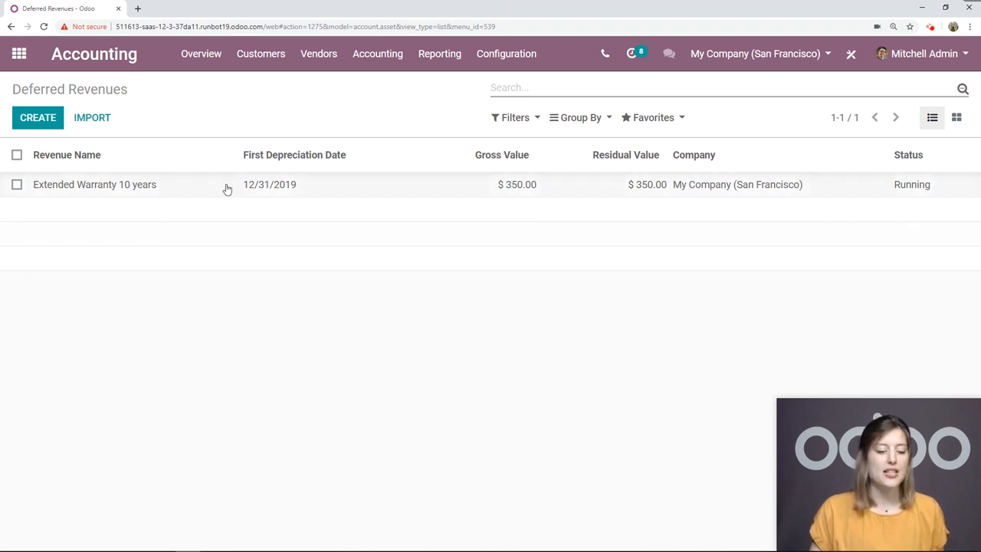
left_click(201, 185)
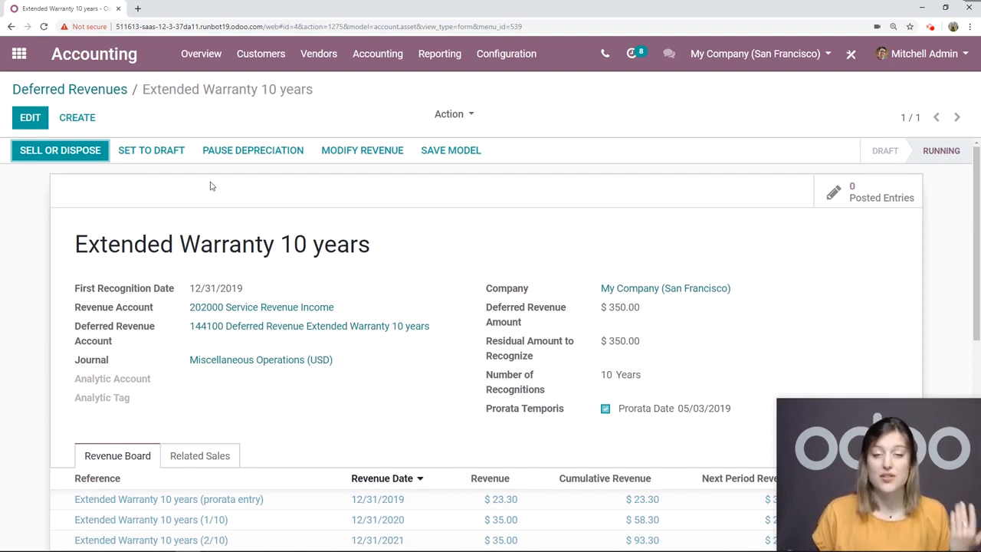
Examine the deferred revenue's details and its yearly recognition entries on the revenue board
scroll(311, 195, "down", 1)
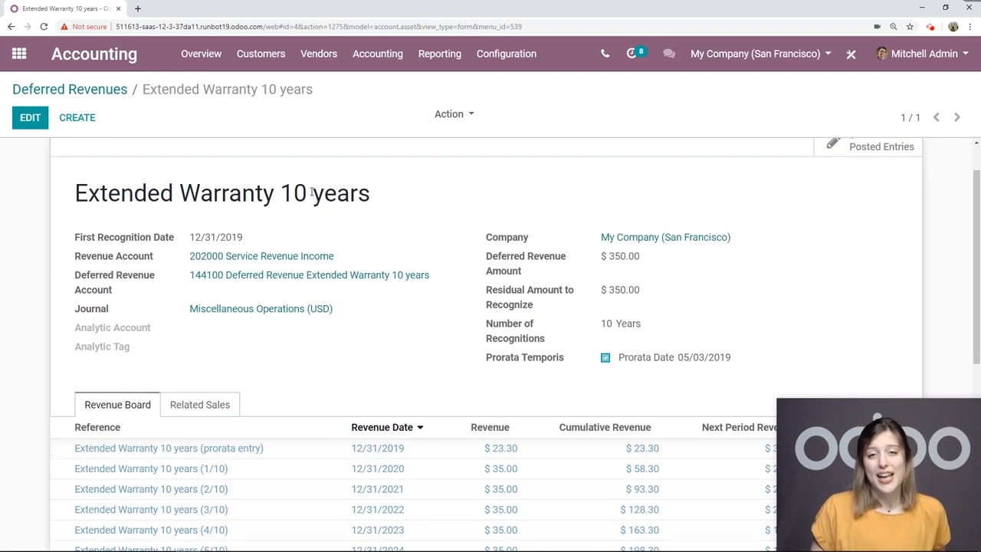
scroll(310, 196, "down", 5)
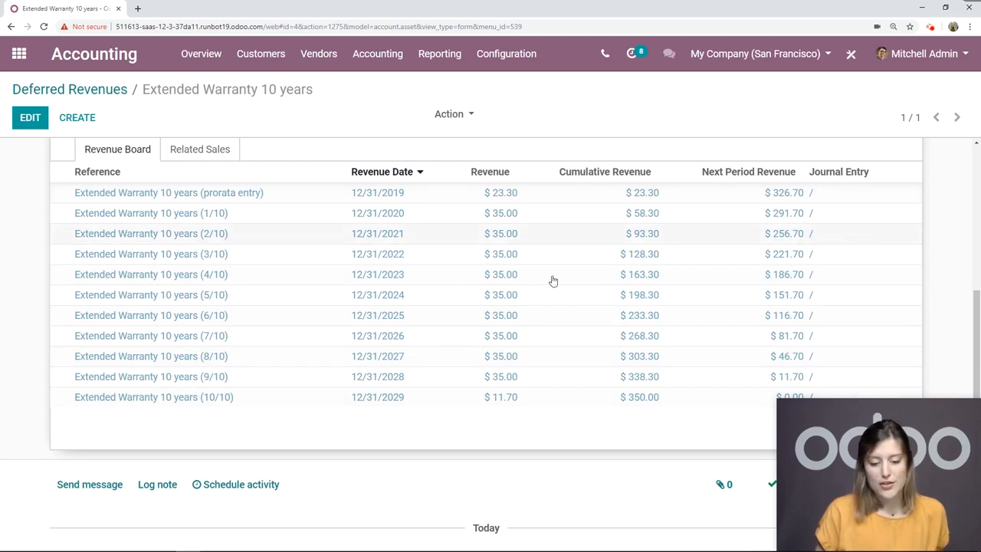
scroll(803, 161, "down", 1)
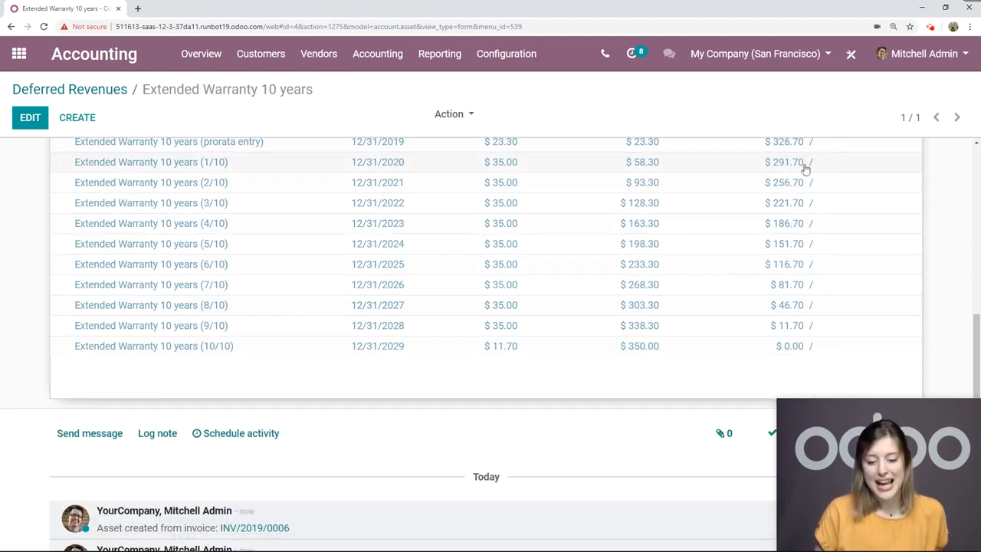
scroll(869, 176, "up", 2)
scroll(834, 192, "down", 2)
scroll(554, 261, "up", 4)
scroll(477, 233, "up", 2)
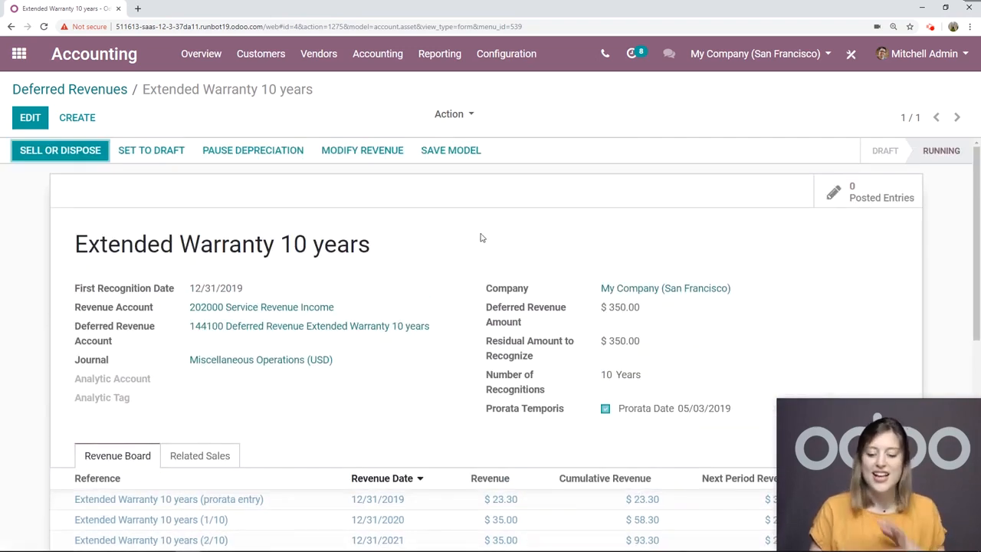